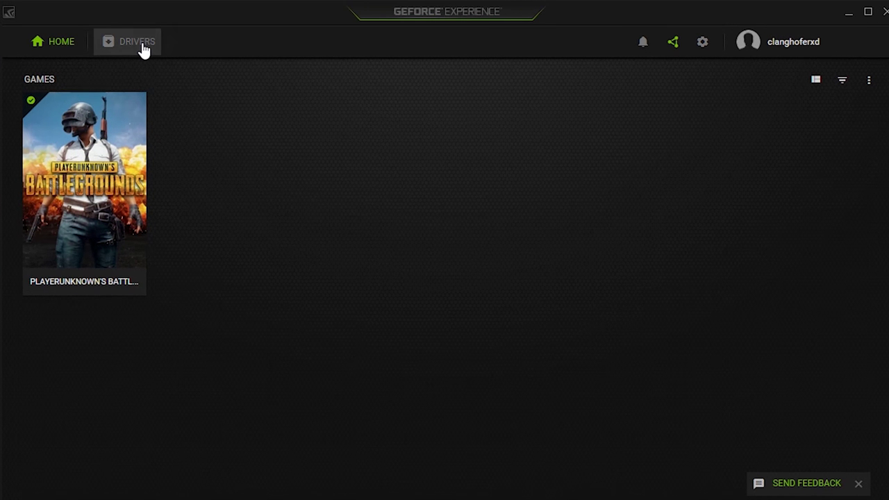
- Check GeForce Experience for updates to the GeForce Game Ready Driver
click(144, 50)
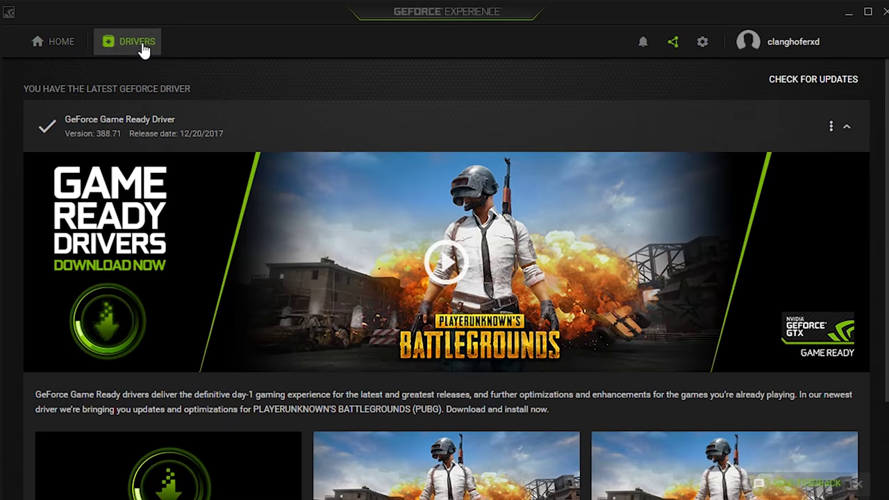
click(812, 81)
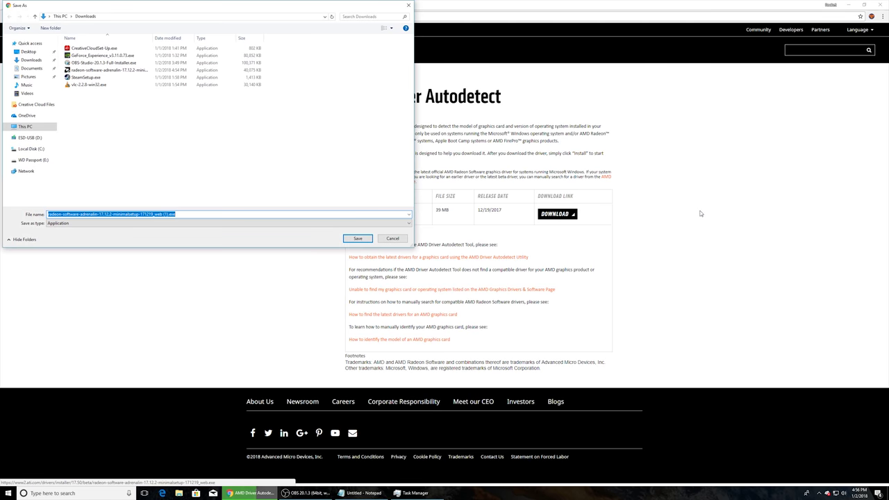
click(402, 239)
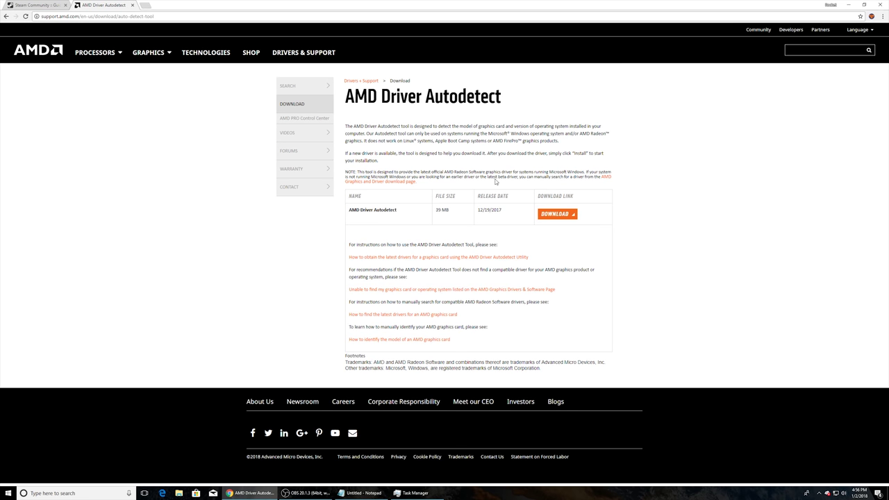
drag(506, 102, 327, 104)
click(549, 115)
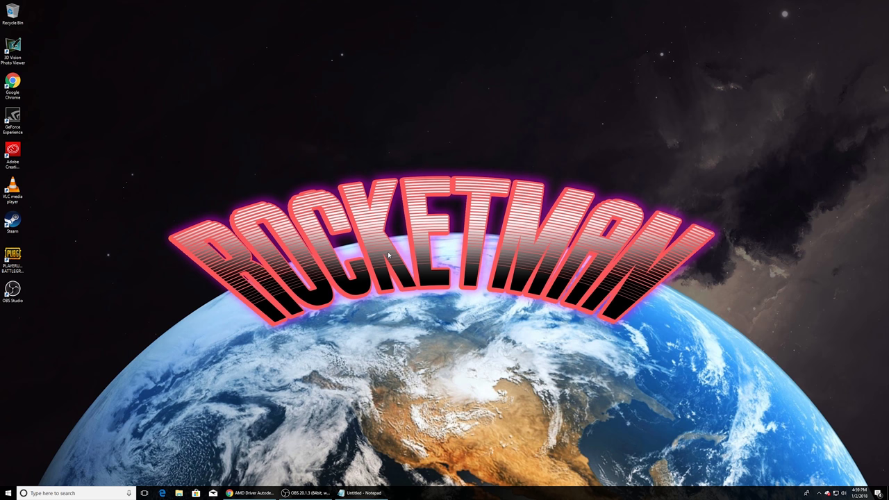
- Open the Windows temporary files folder by searching for %temp%
key(super)
text(%tem)
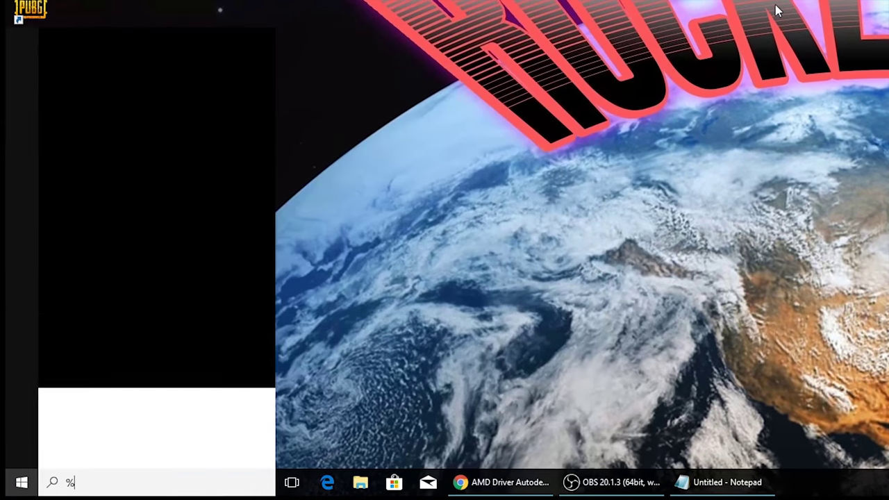
text(p%)
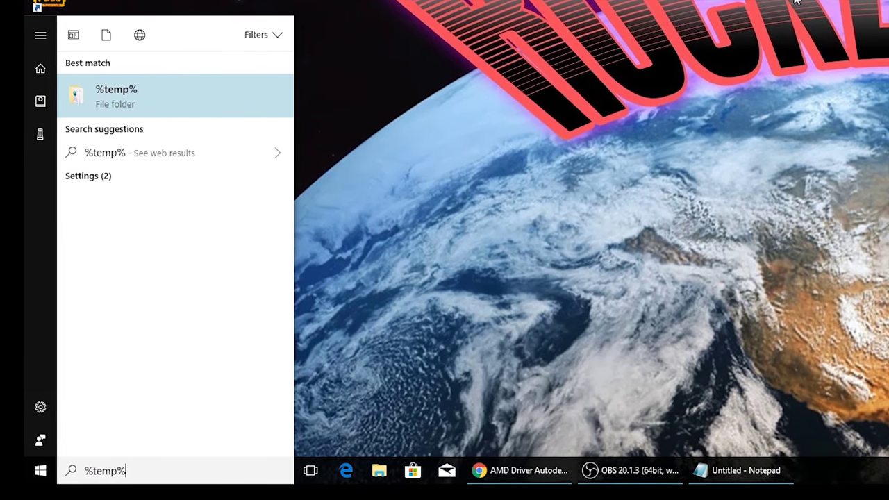
key(Return)
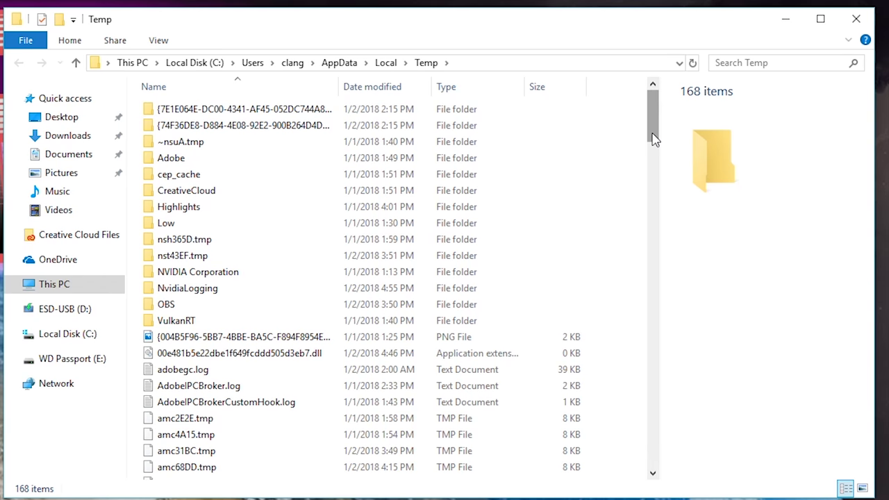
- Delete every item in the Temp folder, skipping all items that are in use, and empty the Recycle Bin
key(Down)
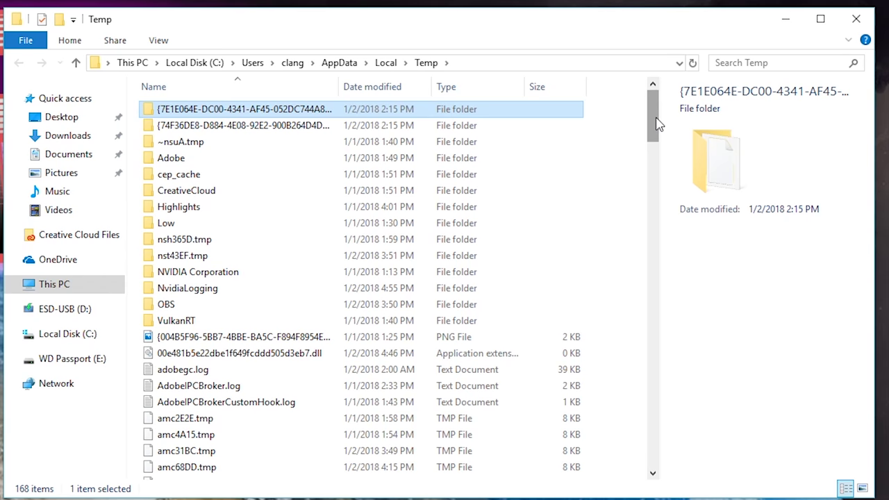
scroll(621, 134, down, 20)
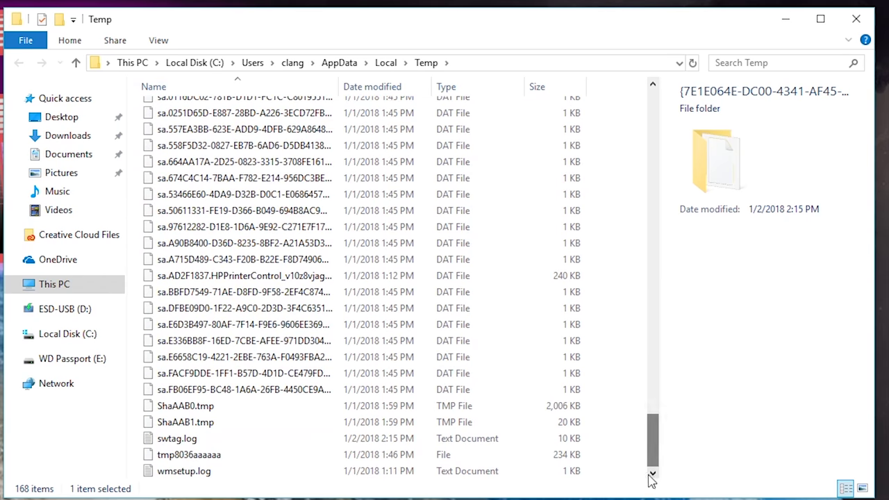
shift+click(445, 471)
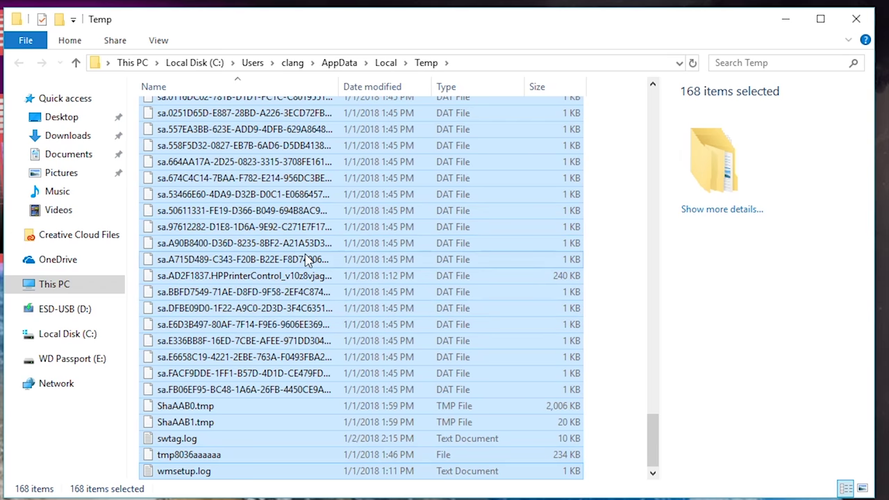
key(Delete)
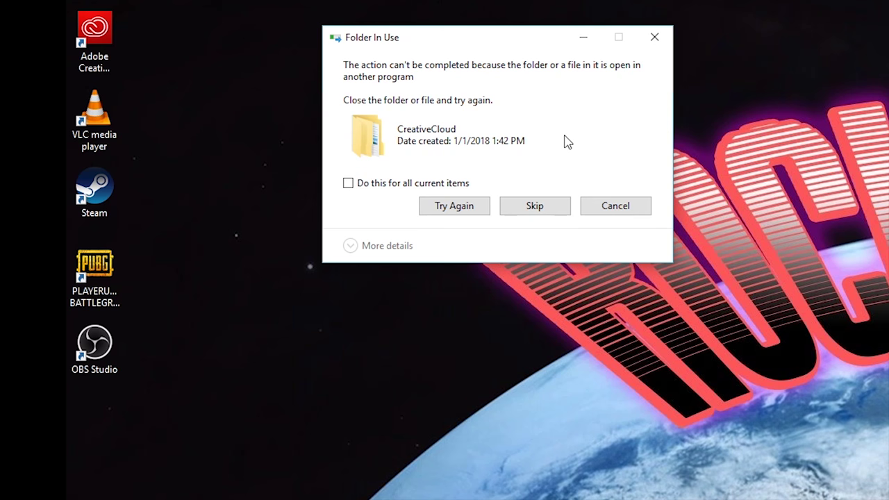
click(361, 182)
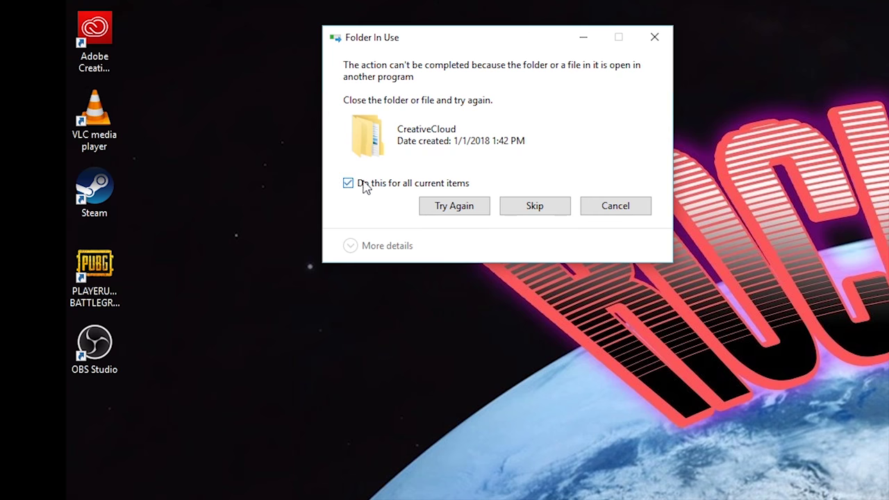
click(539, 207)
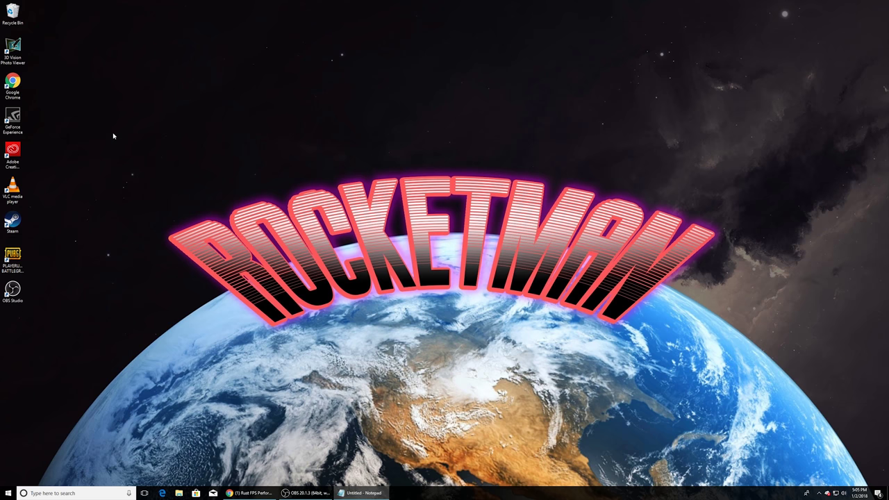
right_click(16, 7)
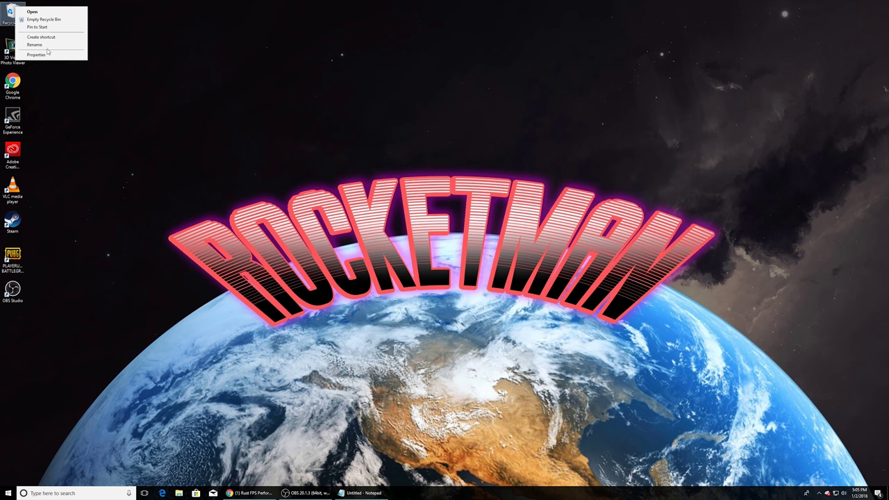
click(43, 19)
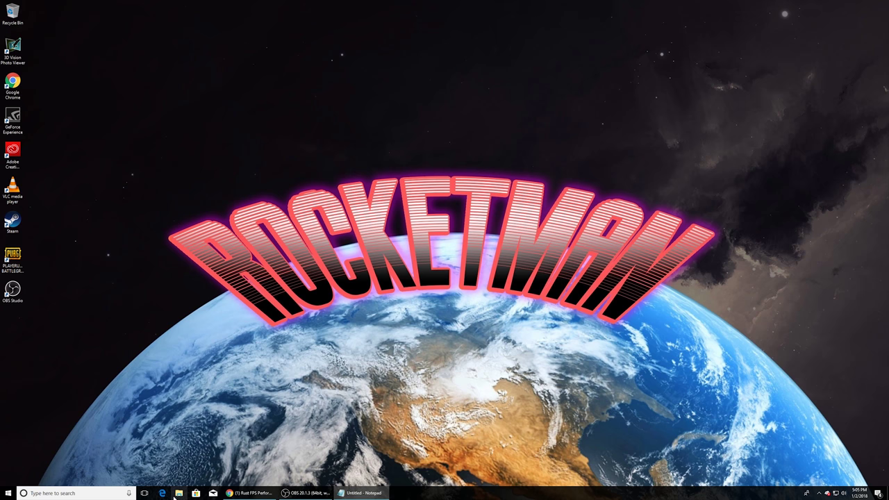
- Run Disk Cleanup on Local Disk (C:) from its properties and permanently delete the checked file categories
click(179, 493)
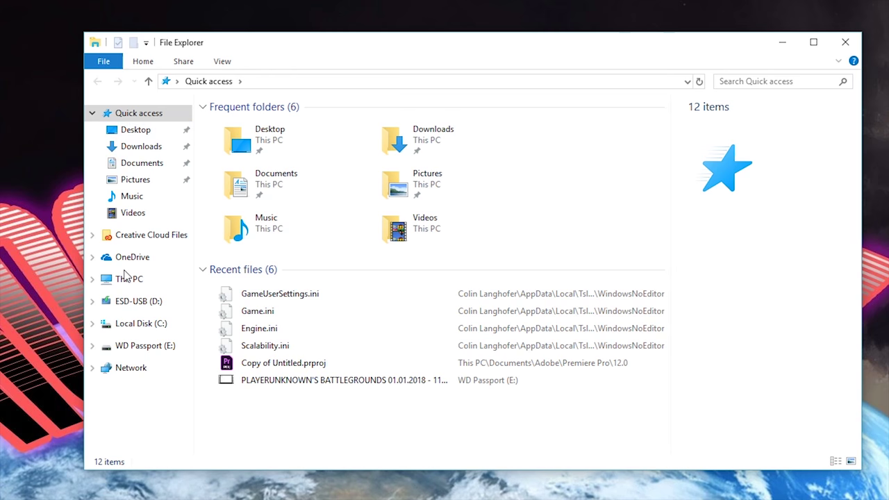
click(125, 277)
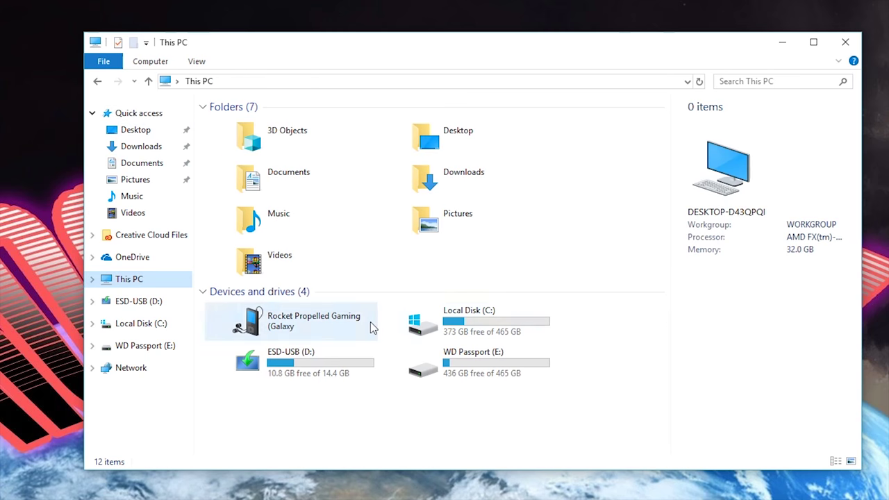
right_click(486, 324)
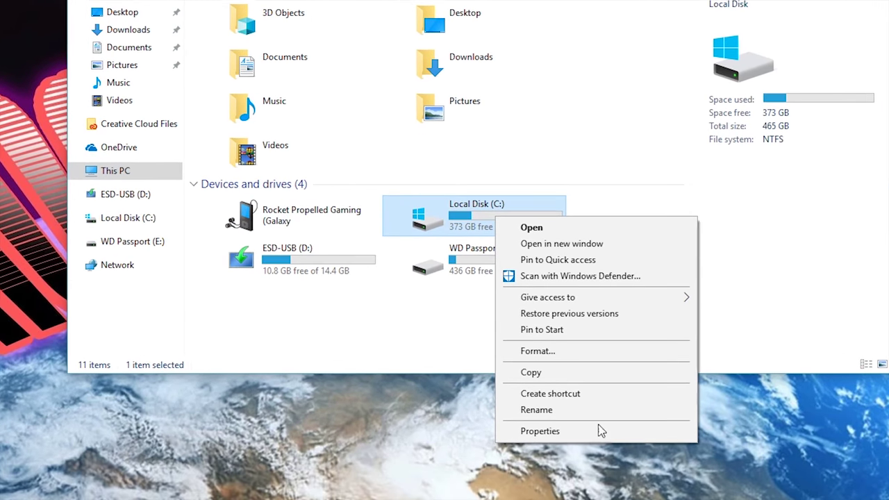
click(599, 482)
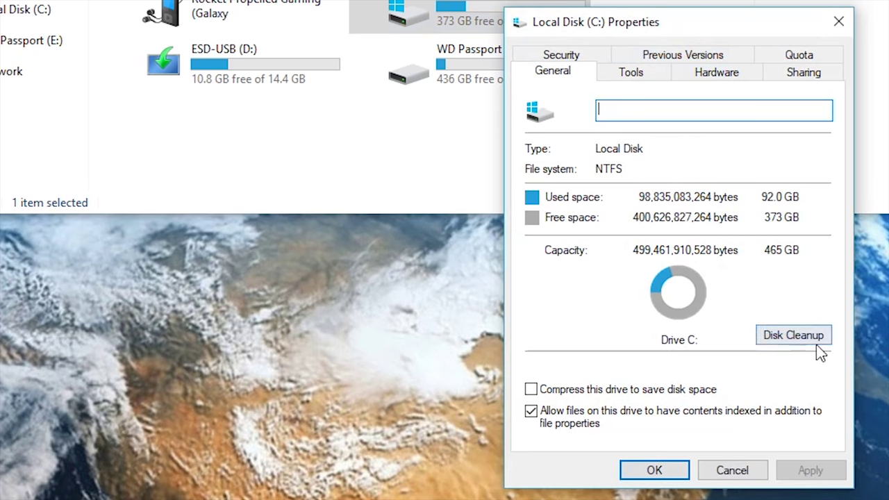
click(793, 335)
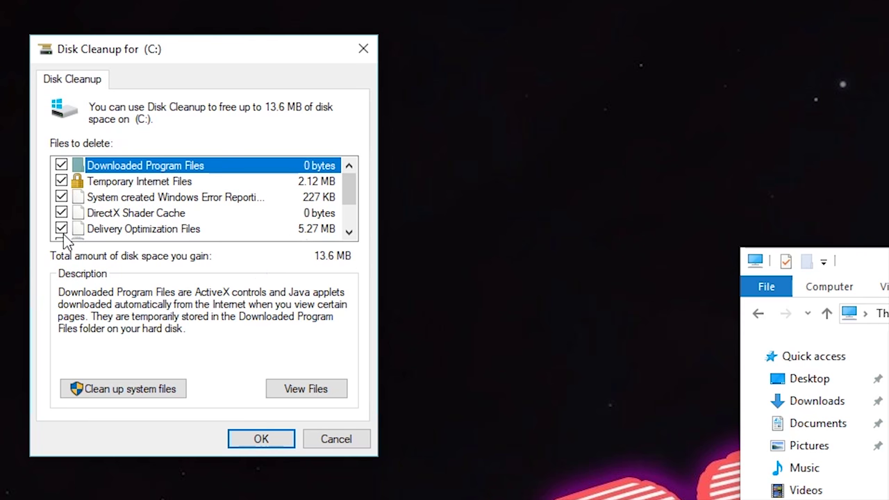
click(258, 438)
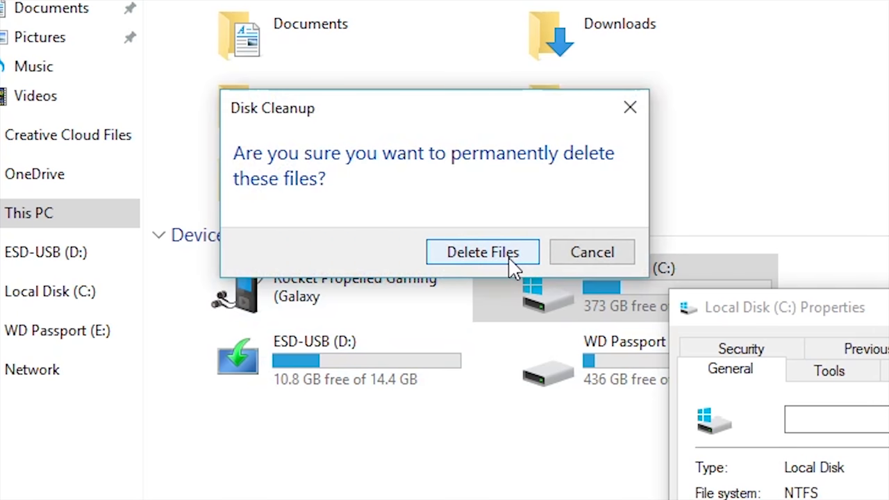
click(509, 254)
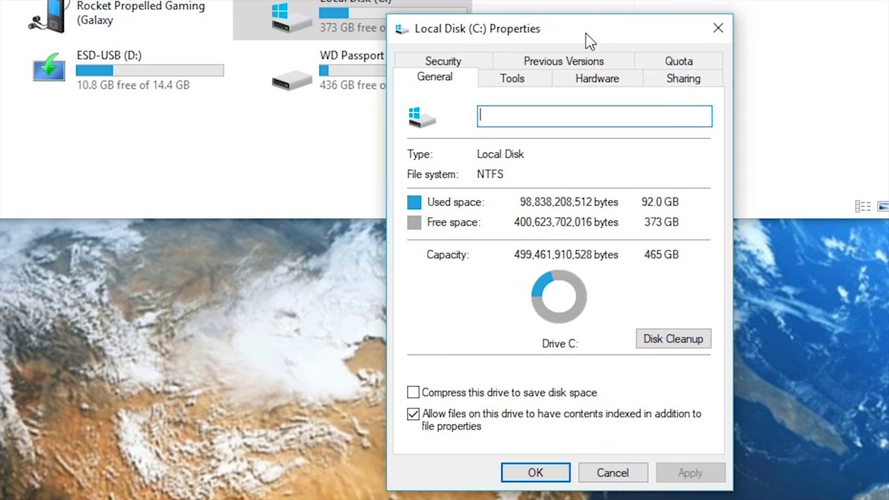
- Scan Local Disk (C:) for file system errors with the drive's error checking tool
click(527, 82)
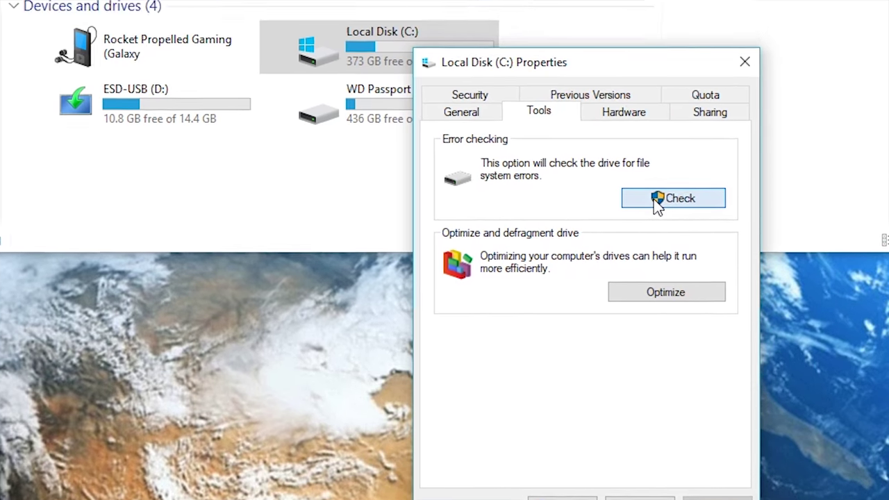
click(628, 167)
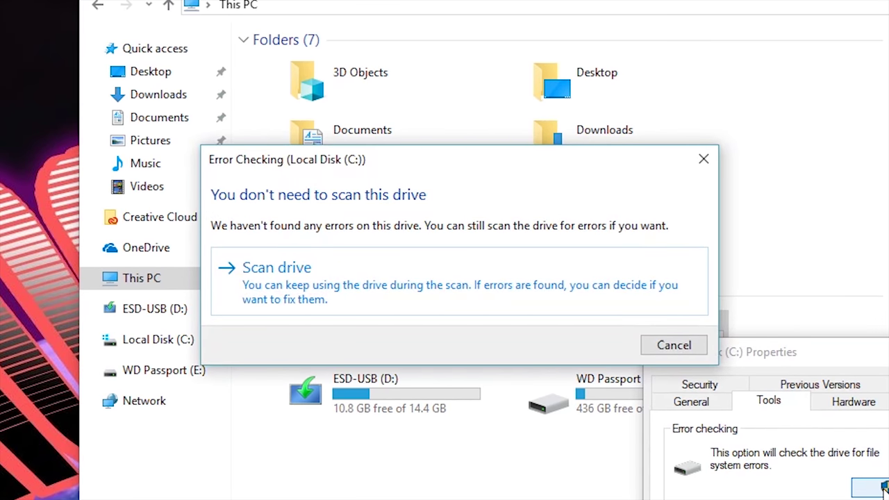
click(403, 278)
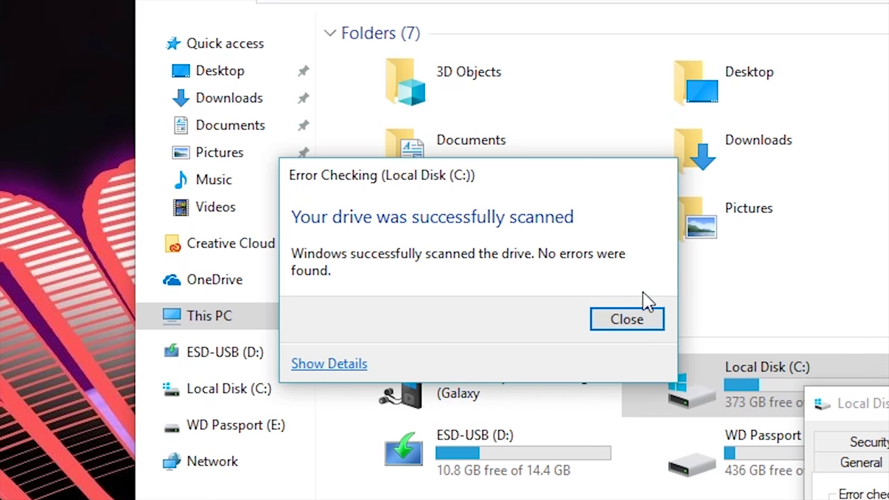
click(639, 332)
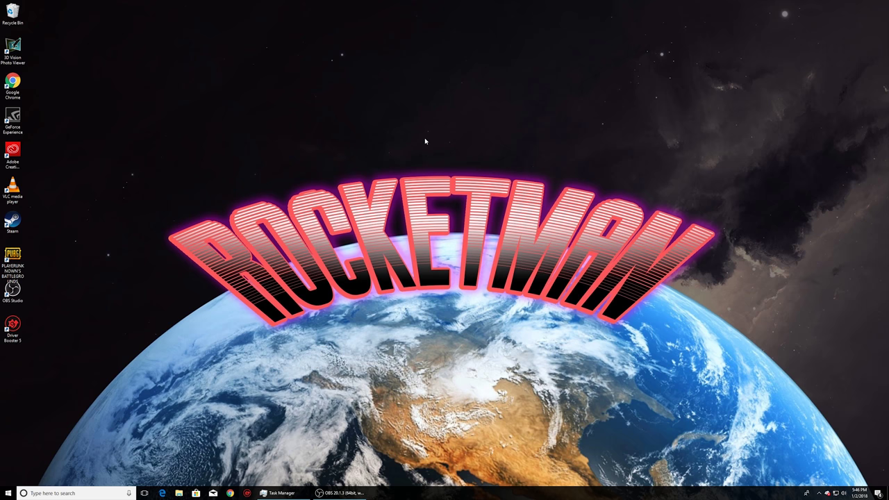
- Open NVIDIA Control Panel, set the ROG PG278QR display's refresh rate to 165Hz and apply it
right_click(390, 105)
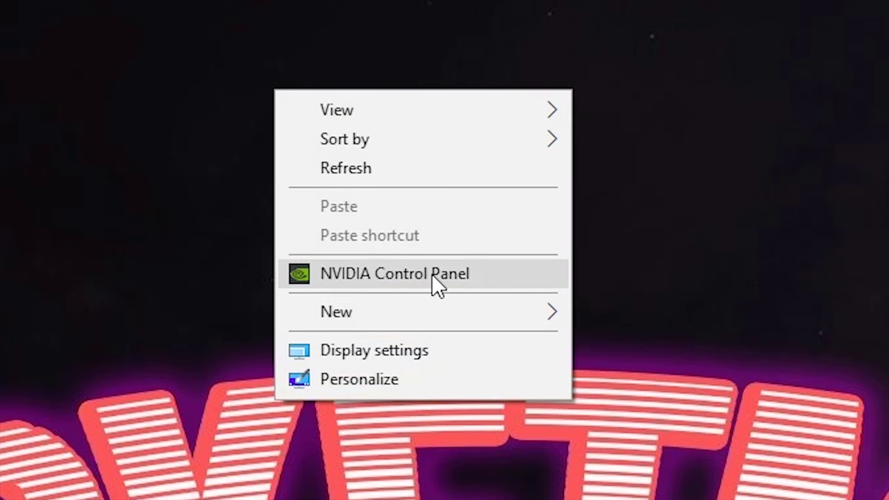
click(432, 275)
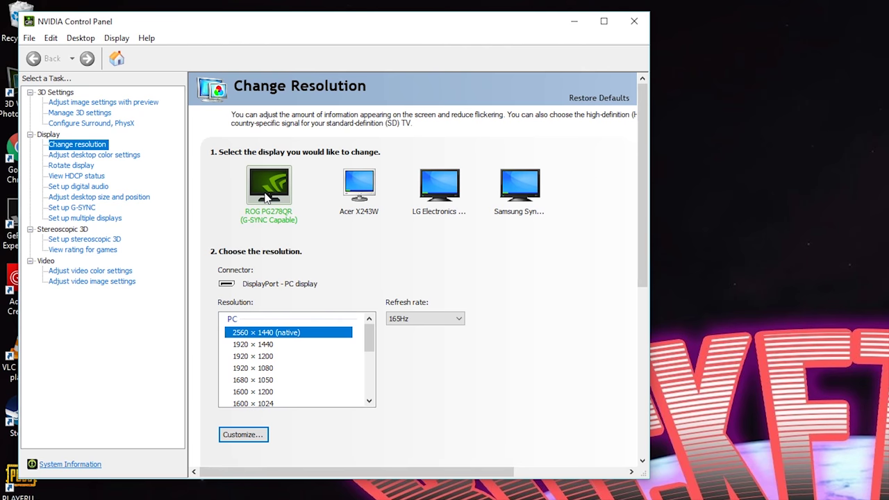
click(446, 319)
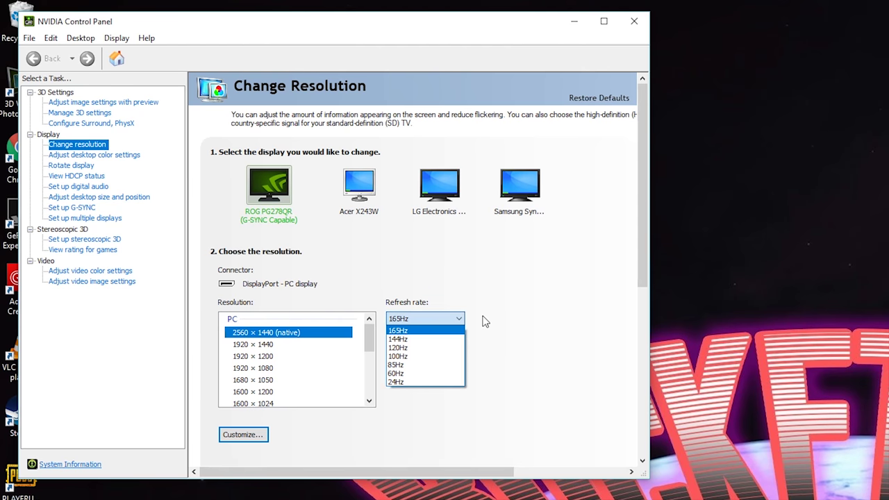
click(425, 330)
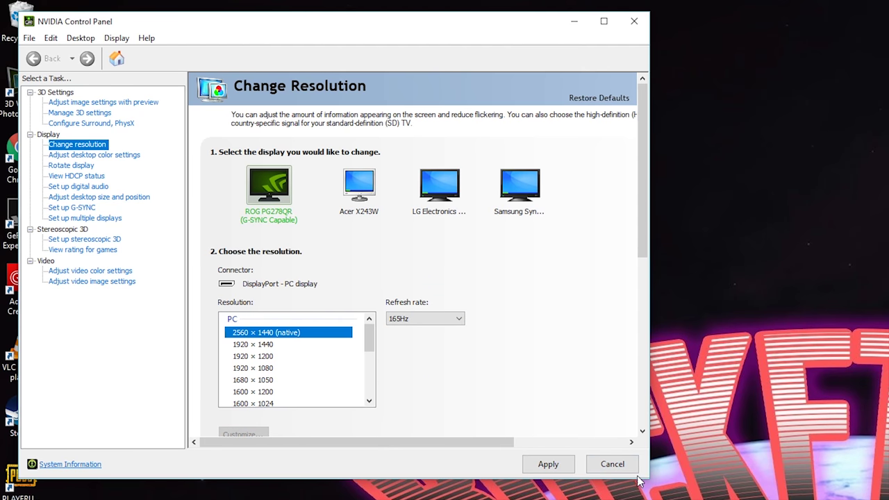
click(548, 464)
click(385, 271)
- Set the image settings to use my preference emphasizing Performance, at the slider's extreme, and apply the change
click(82, 102)
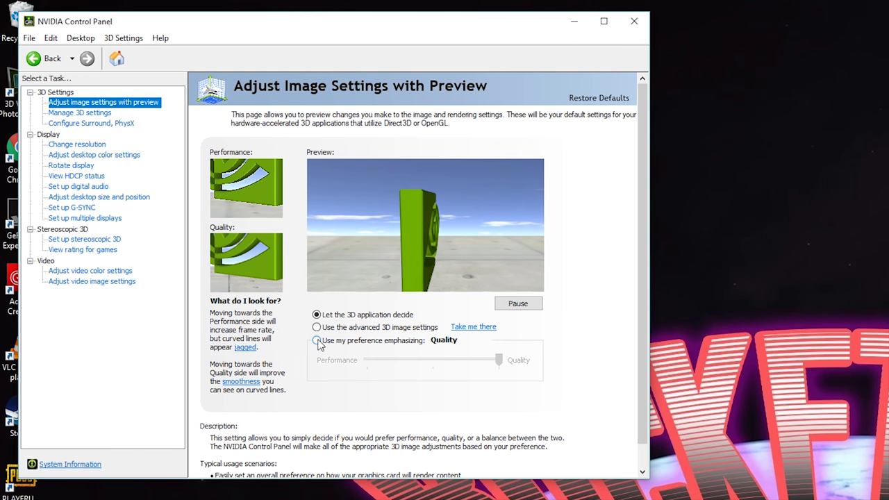
click(316, 341)
drag(499, 360, 366, 360)
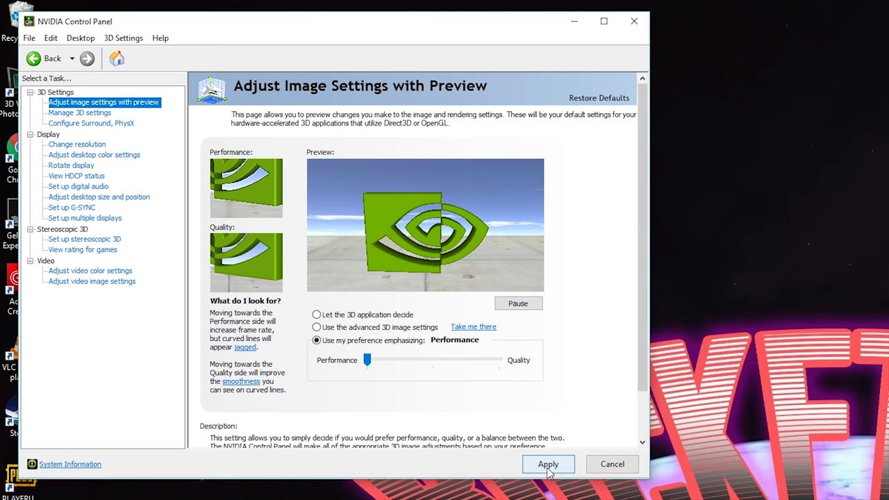
click(596, 469)
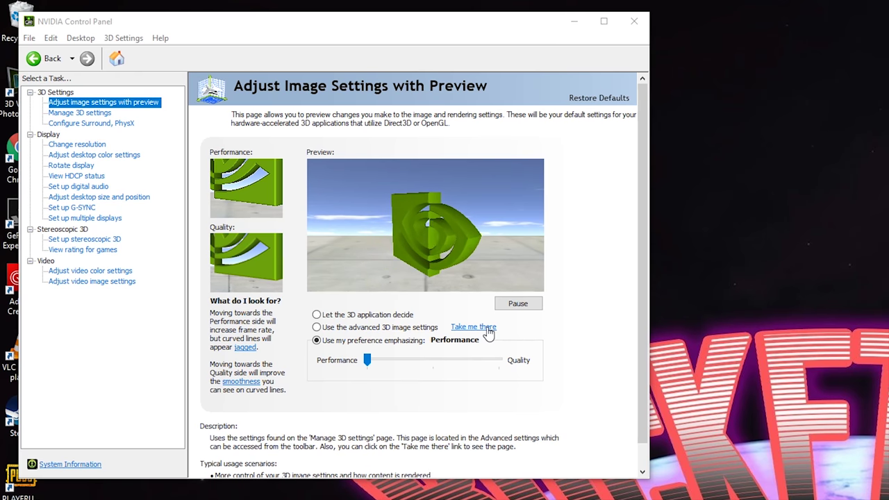
- Open the advanced 3D image settings and review the list of global 3D settings
click(487, 329)
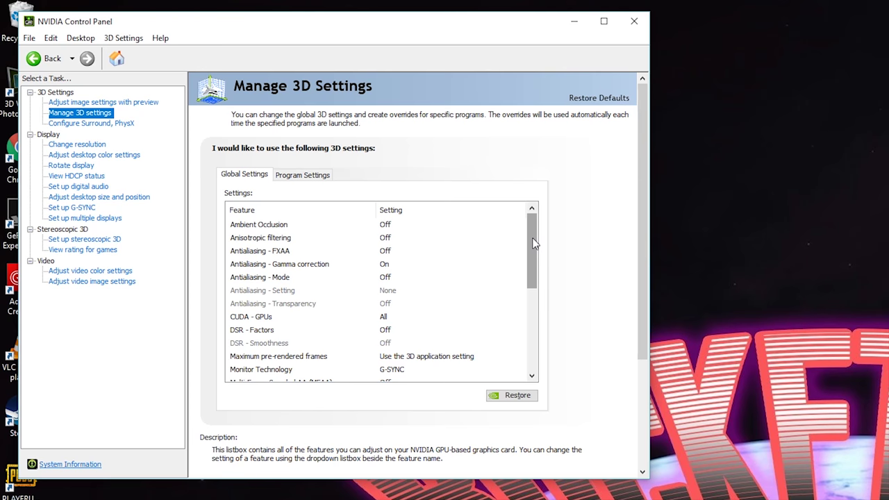
scroll(530, 248, down, 3)
scroll(549, 257, up, 3)
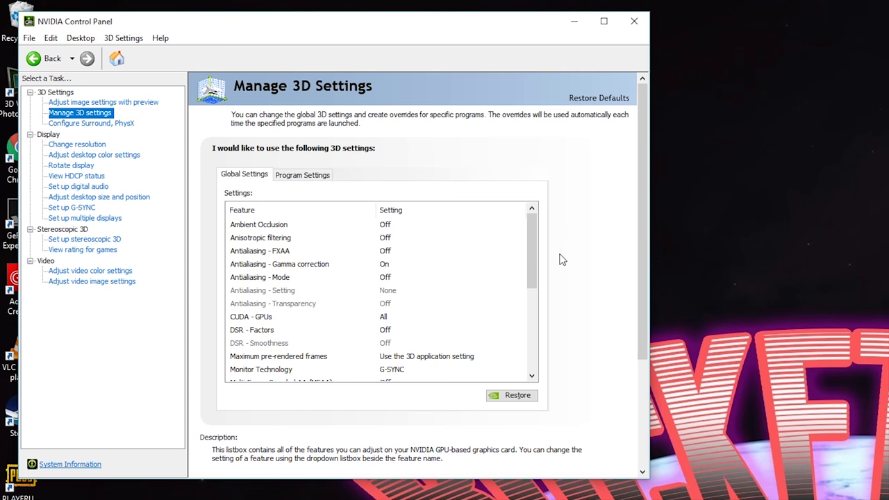
- Turn off antialiasing gamma correction and set the maximum pre-rendered frames to 1 in the global 3D settings
click(382, 264)
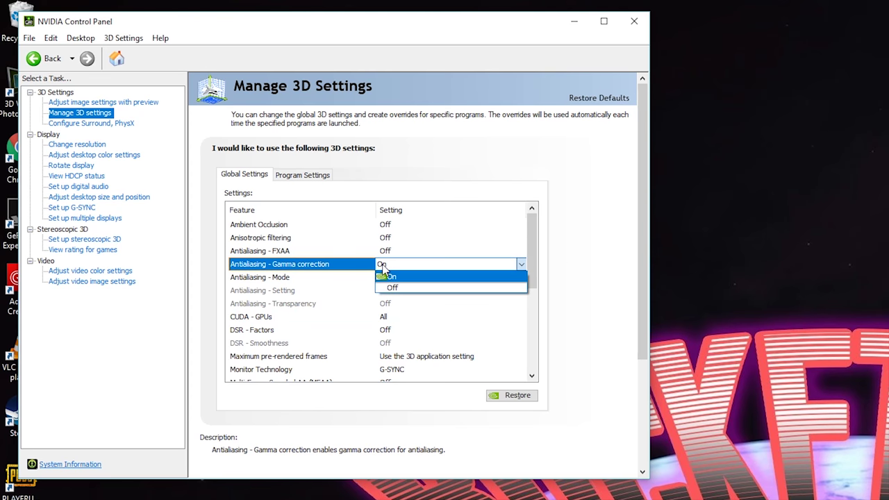
click(393, 287)
scroll(477, 282, down, 1)
click(482, 318)
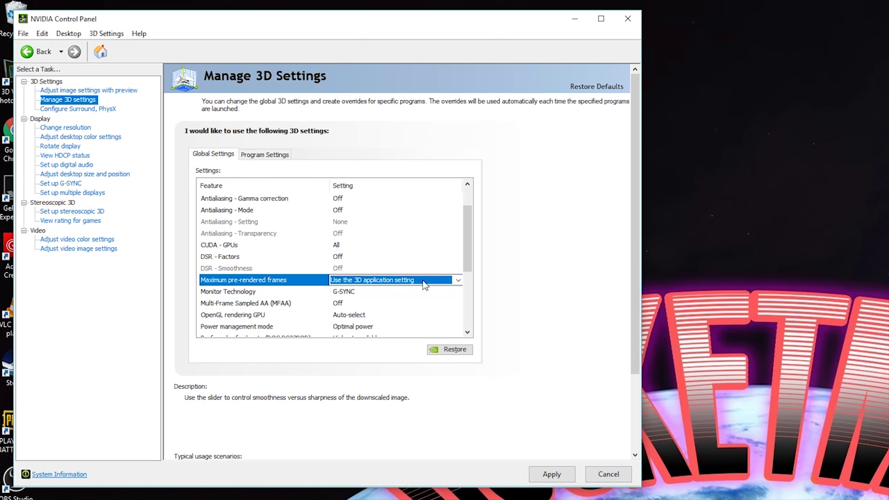
click(424, 281)
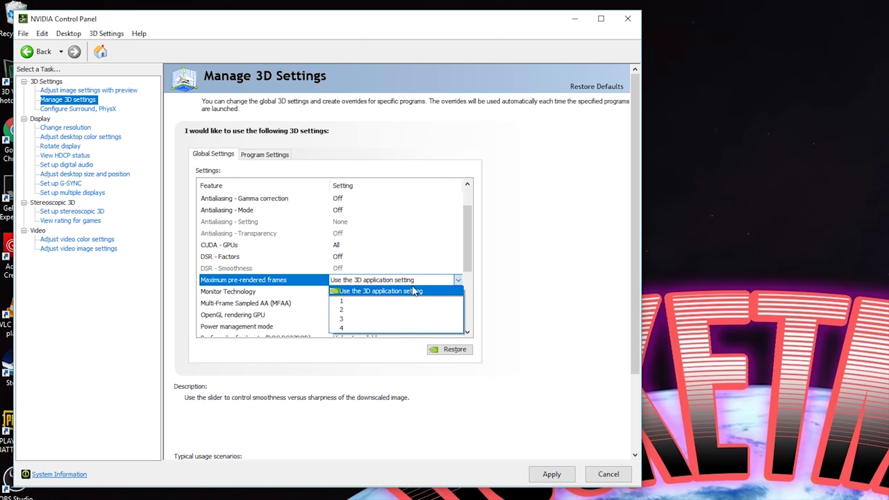
click(379, 306)
- Set the power management mode to Prefer maximum performance
scroll(377, 307, down, 1)
click(387, 281)
click(386, 280)
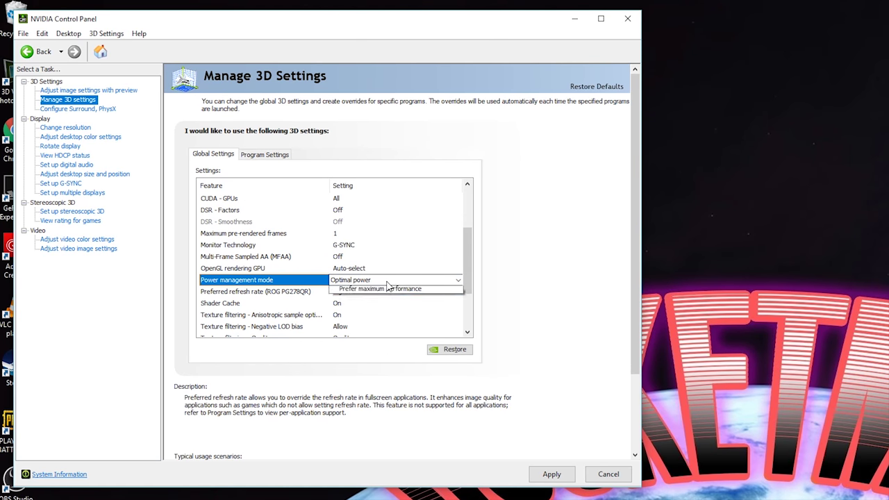
click(390, 310)
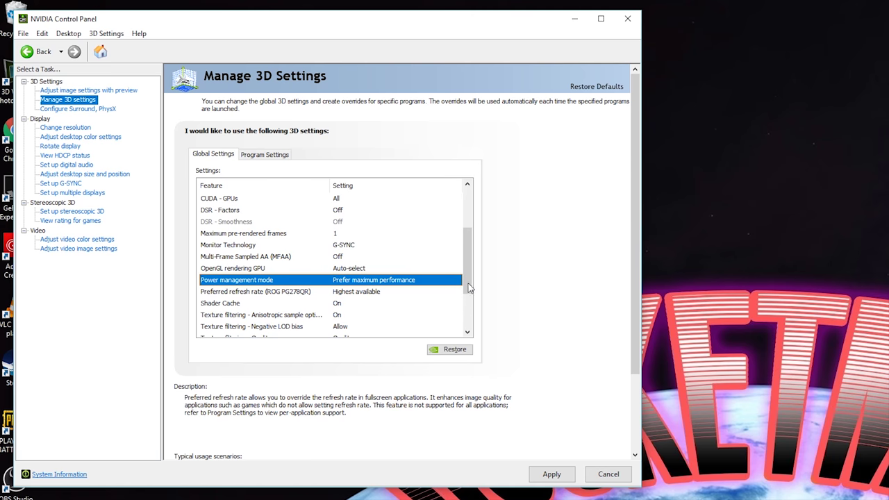
- Set the texture filtering negative LOD bias to Clamp and the texture filtering quality to High performance
scroll(470, 300, down, 2)
click(347, 257)
click(347, 257)
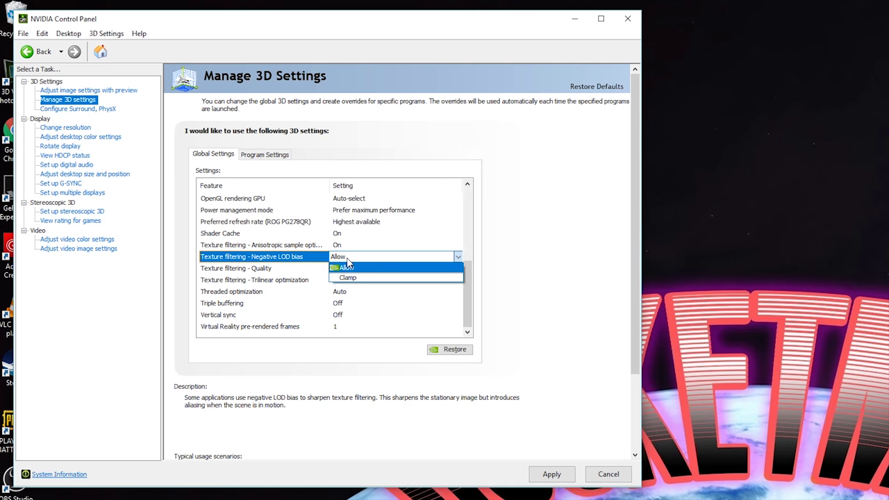
click(347, 277)
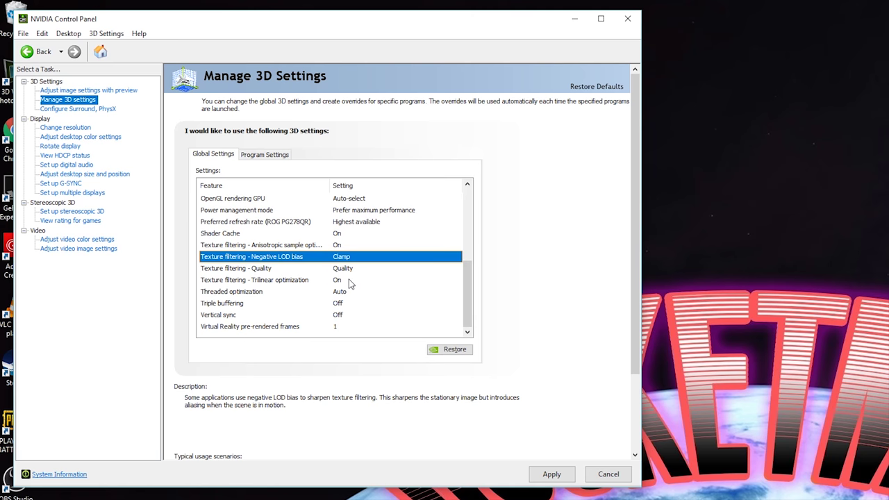
click(349, 269)
click(350, 269)
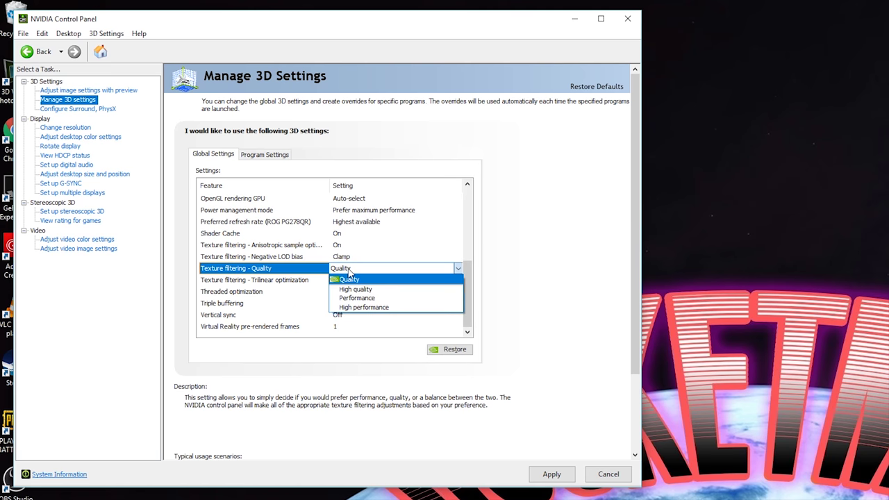
click(364, 307)
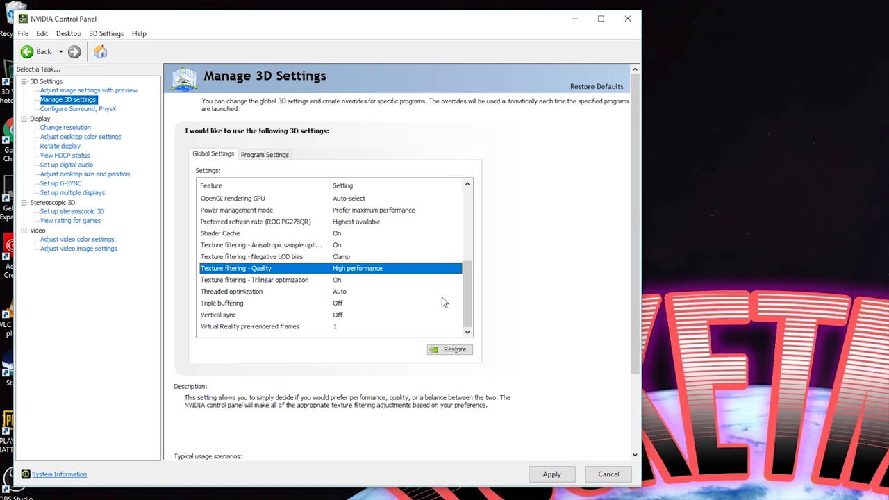
- Turn texture filtering trilinear optimization off and threaded optimization on, and apply the global 3D settings
click(354, 280)
click(354, 280)
click(358, 301)
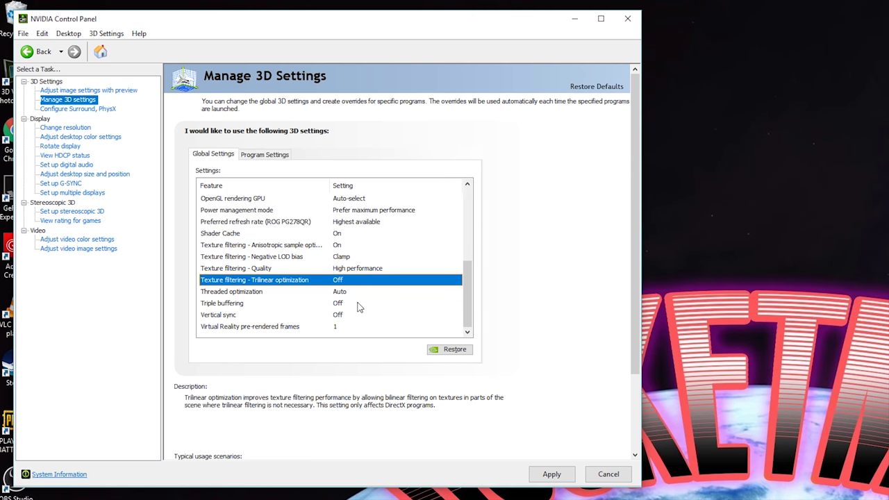
click(363, 293)
click(363, 293)
click(342, 322)
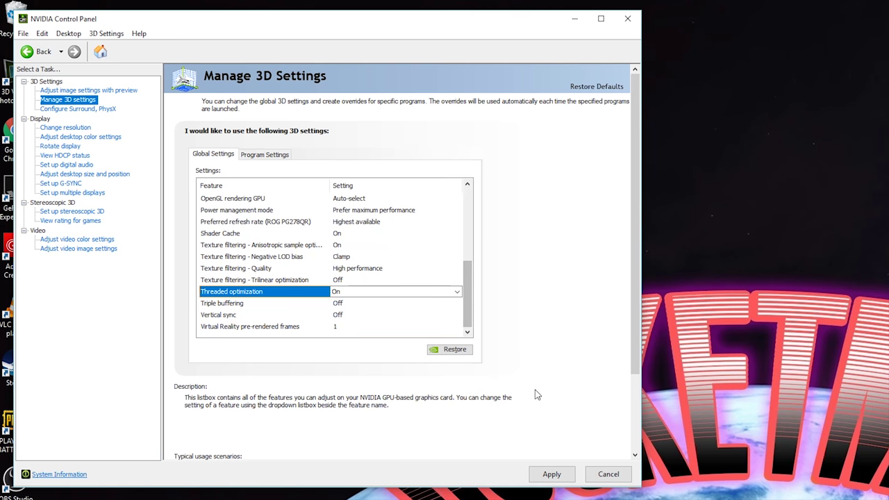
click(548, 478)
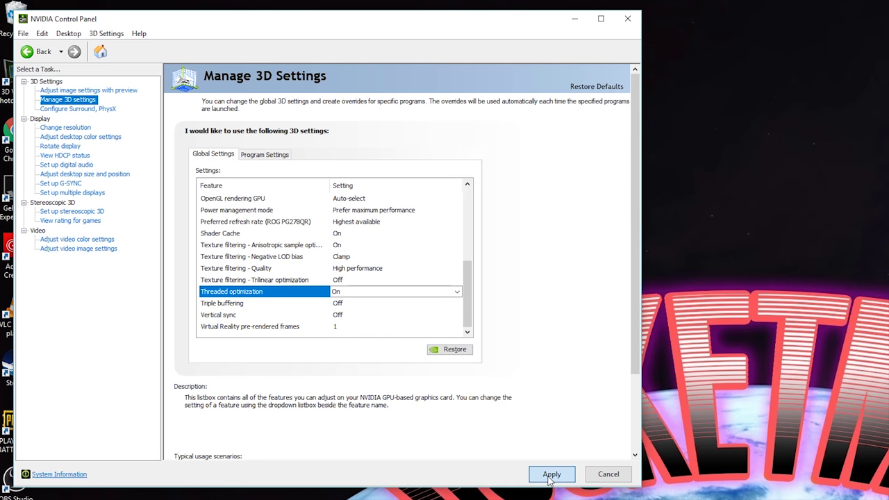
- Return to the image settings with preview and choose the option to use my preference emphasizing Performance
click(110, 91)
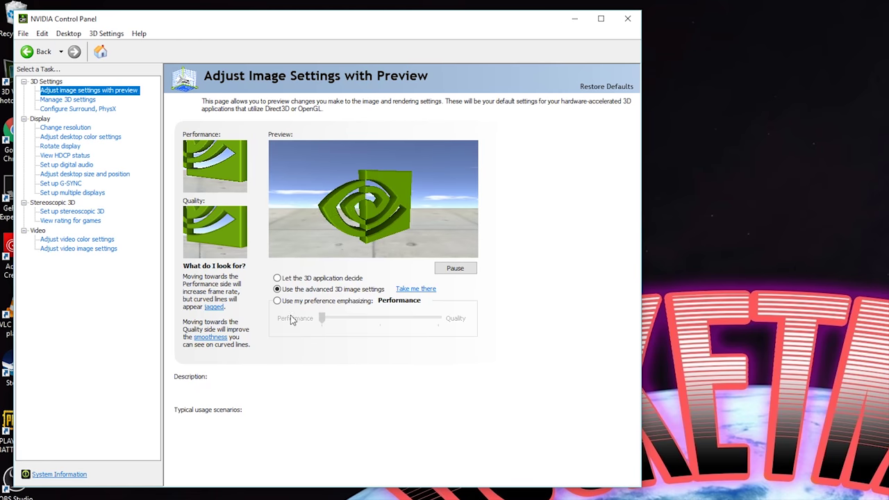
mouse_move(290, 296)
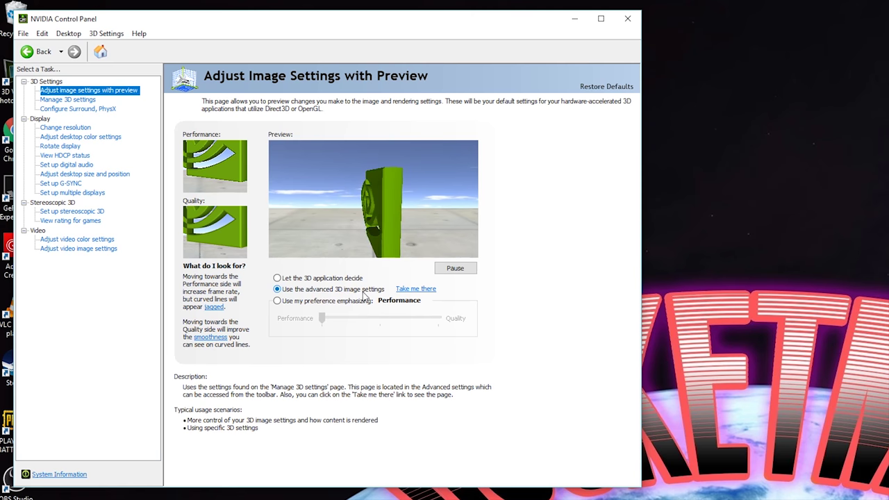
click(342, 296)
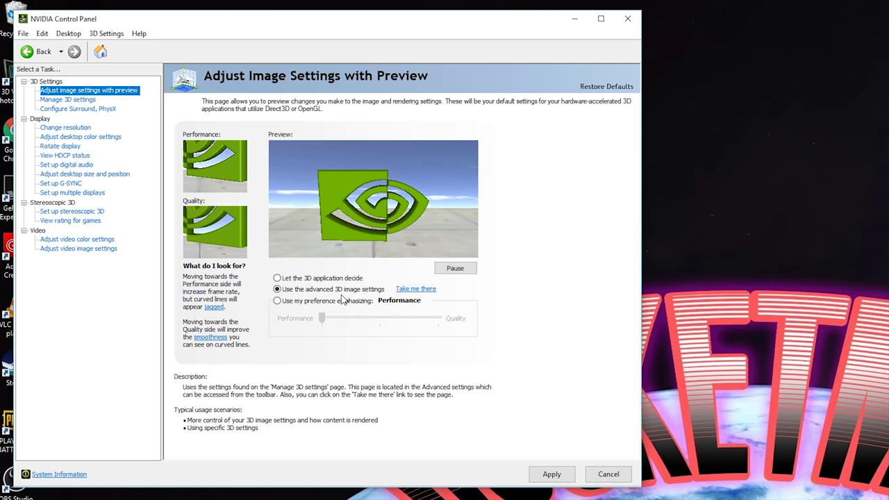
click(282, 302)
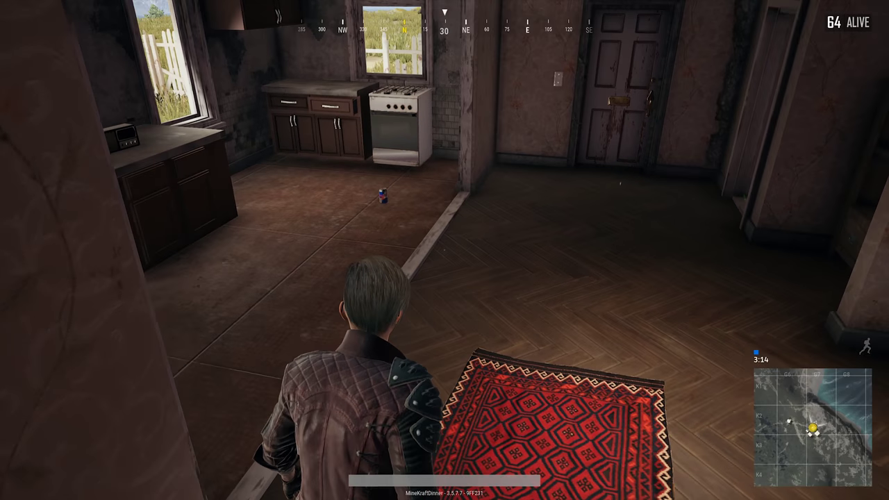
key(w)
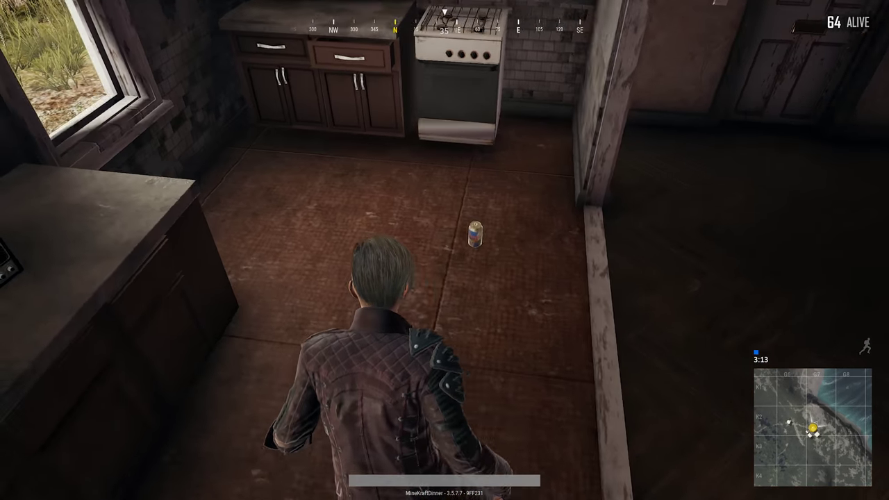
key(c)
key(w)
key(c)
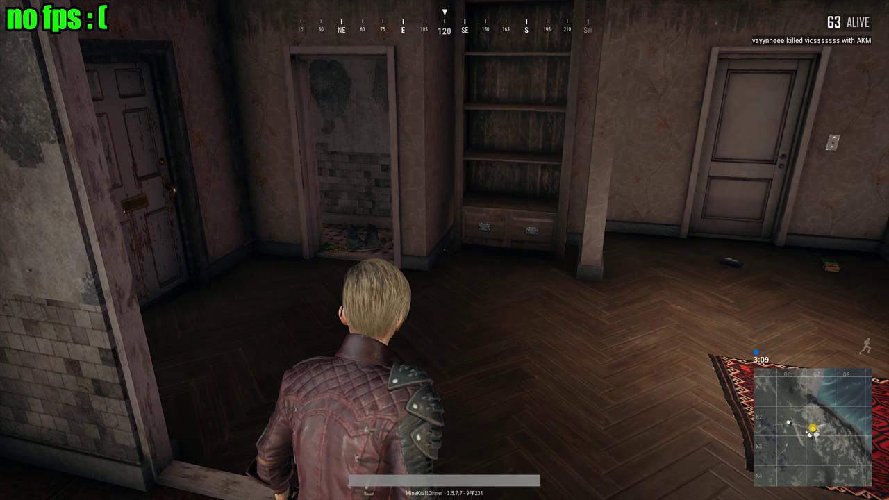
key(w)
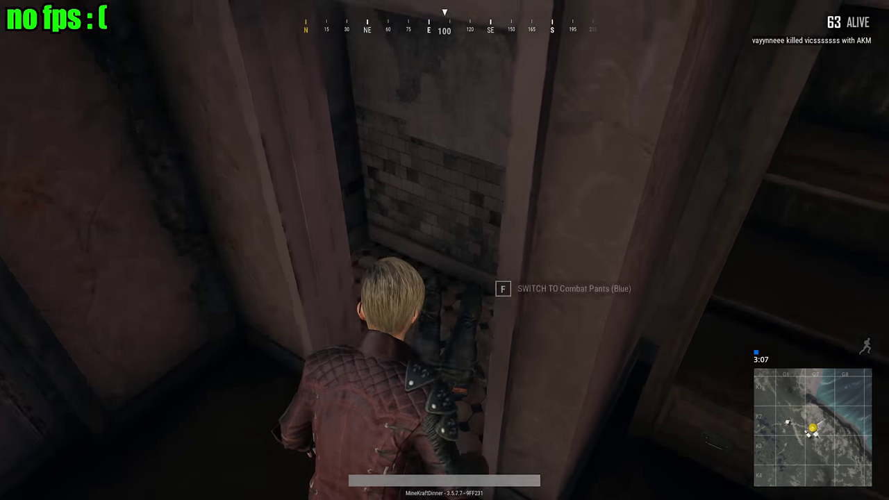
key(Tab)
drag(97, 77, 254, 164)
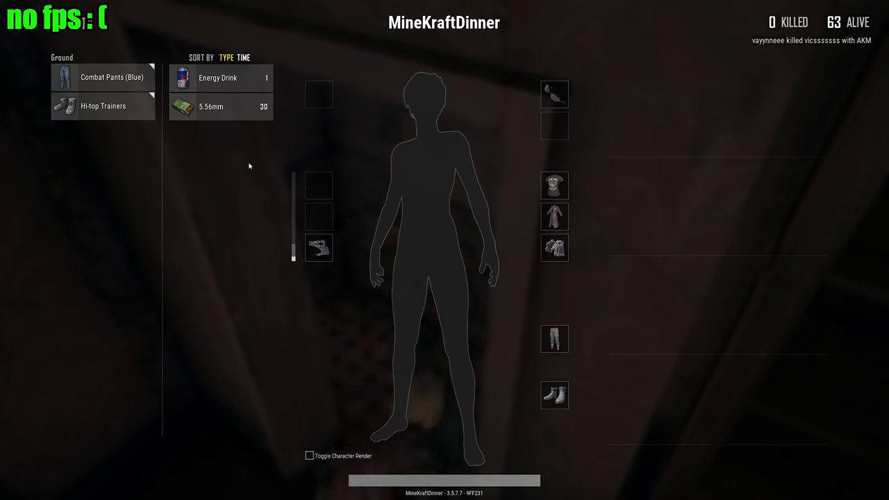
key(Tab)
key(w)
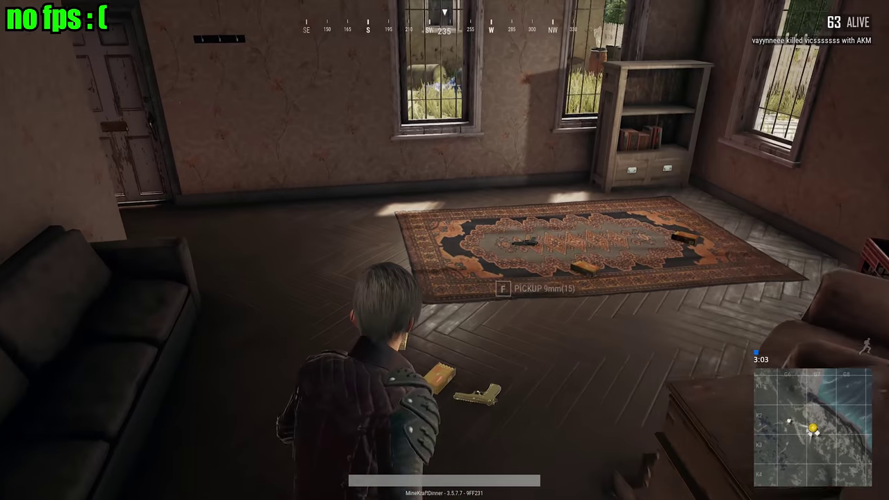
key(Tab)
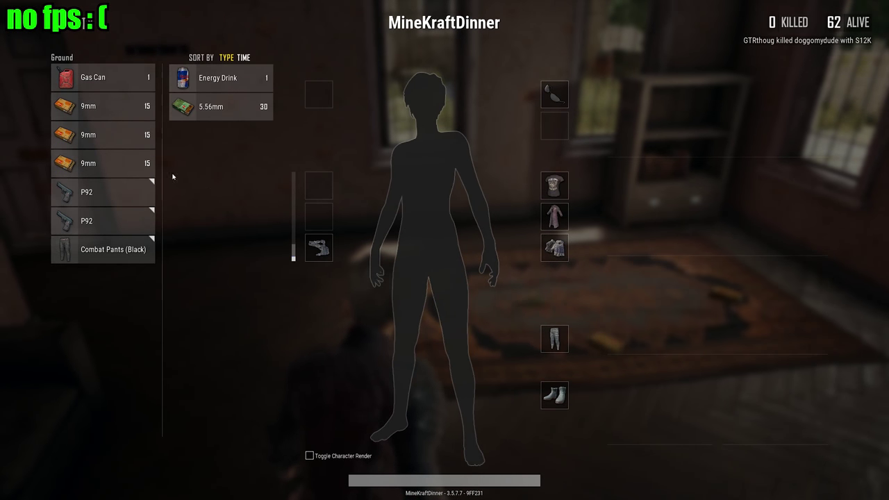
key(Tab)
key(w)
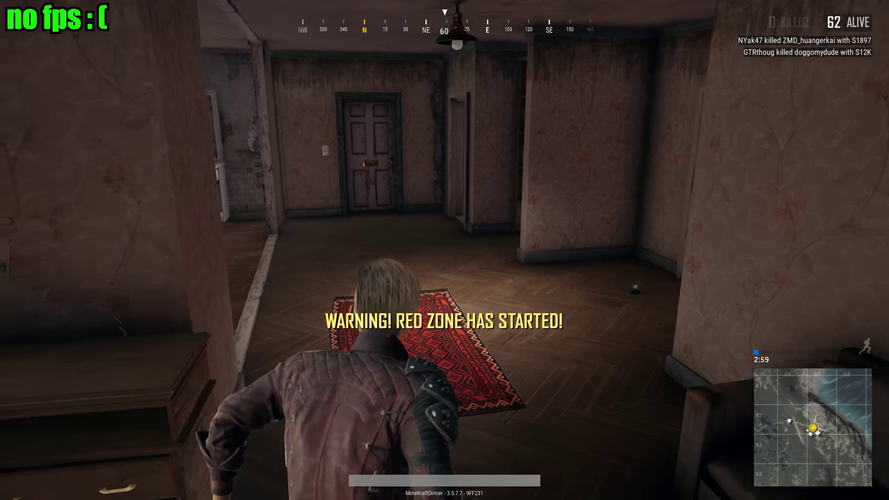
key(w)
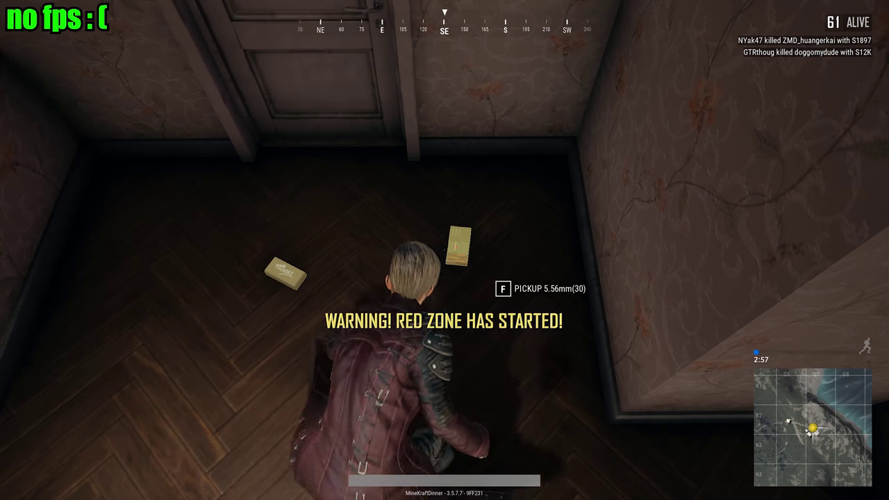
key(f)
key(w)
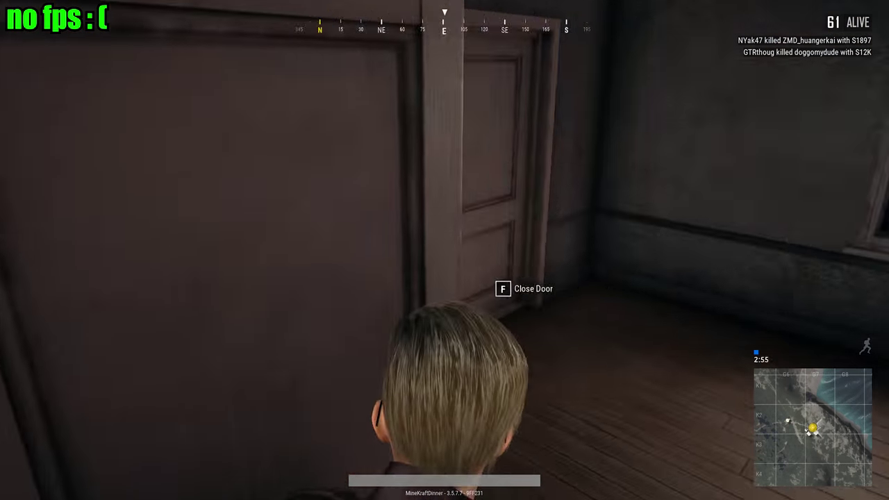
key(f)
key(w)
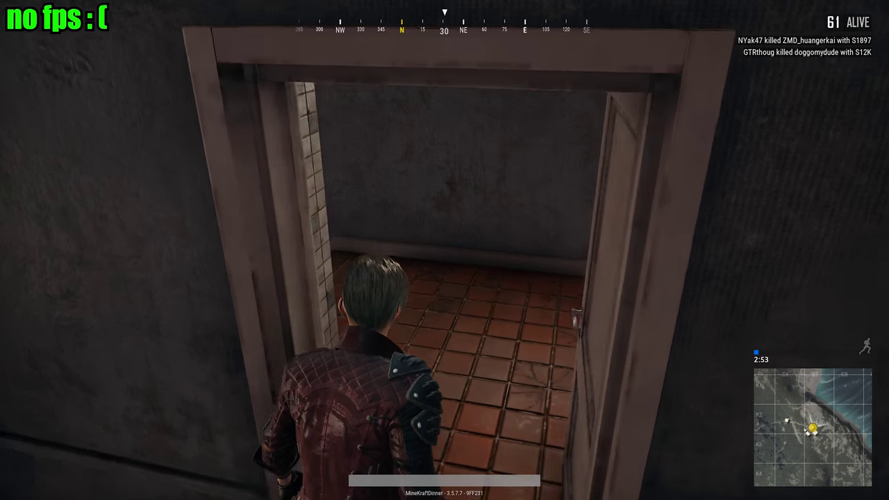
key(Tab)
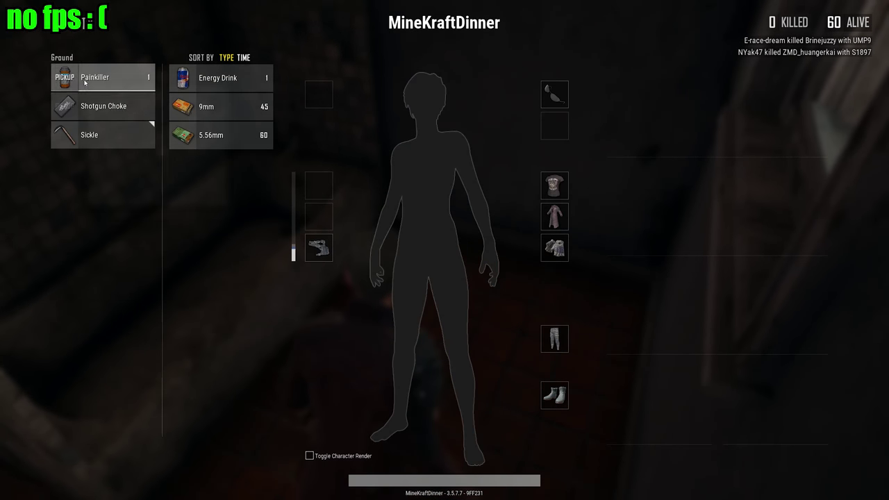
key(Tab)
key(f)
key(w)
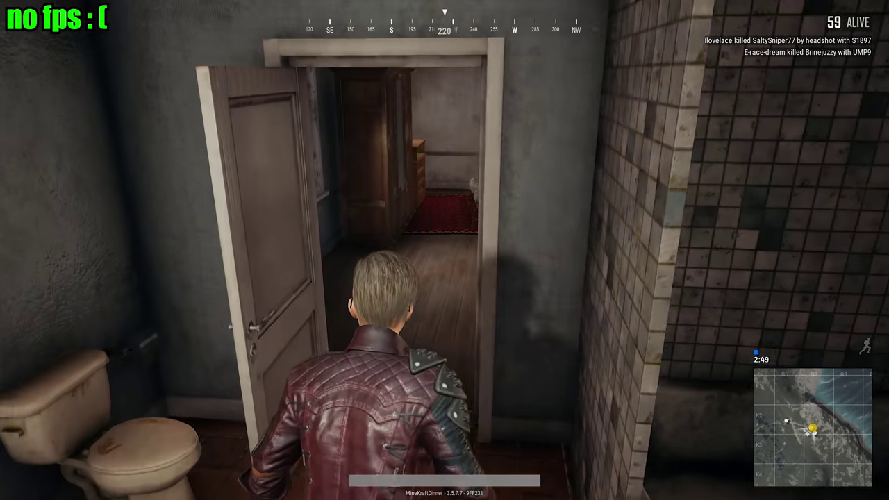
key(w)
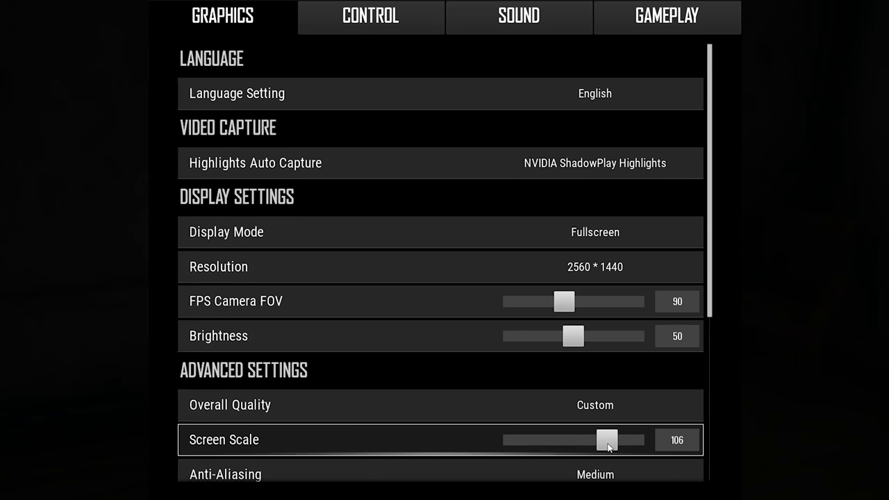
- In the game's graphics settings, set the screen scale to 90 and anti-aliasing to Very Low
drag(609, 447, 559, 447)
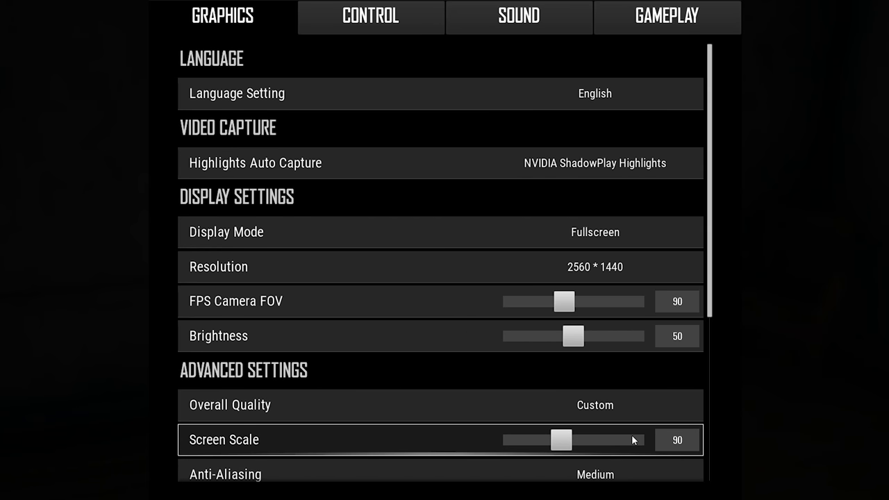
scroll(604, 434, down, 2)
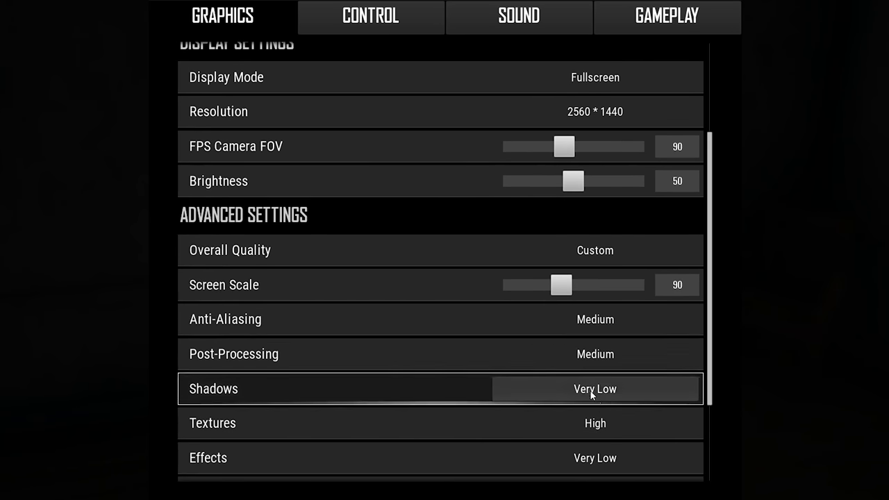
click(597, 333)
click(629, 344)
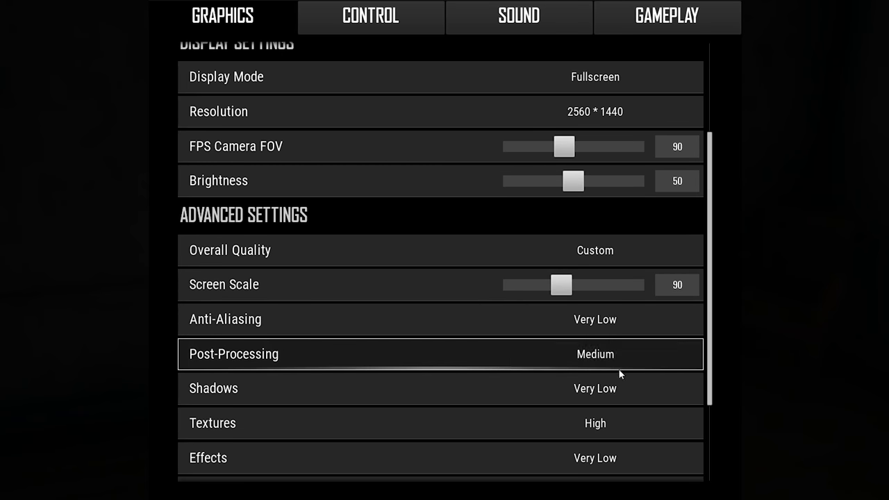
- Set post-processing and textures to Very Low in the advanced graphics settings
click(620, 369)
click(595, 377)
scroll(629, 368, down, 2)
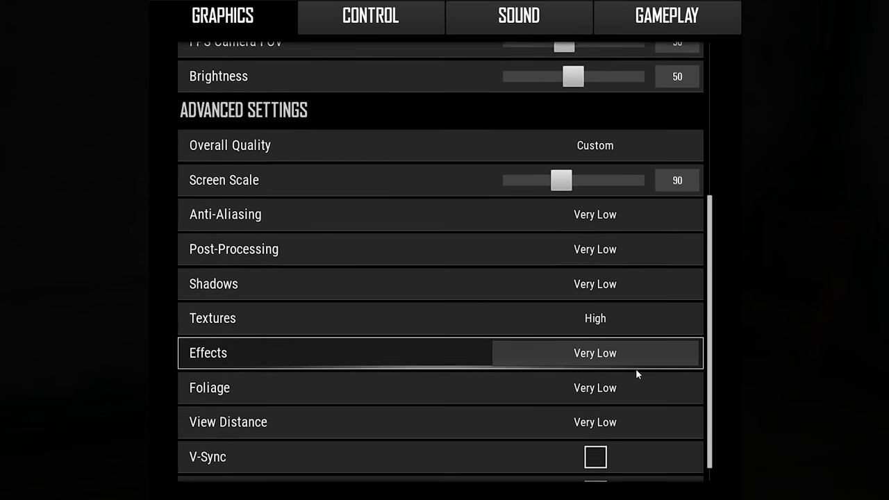
click(600, 319)
click(595, 334)
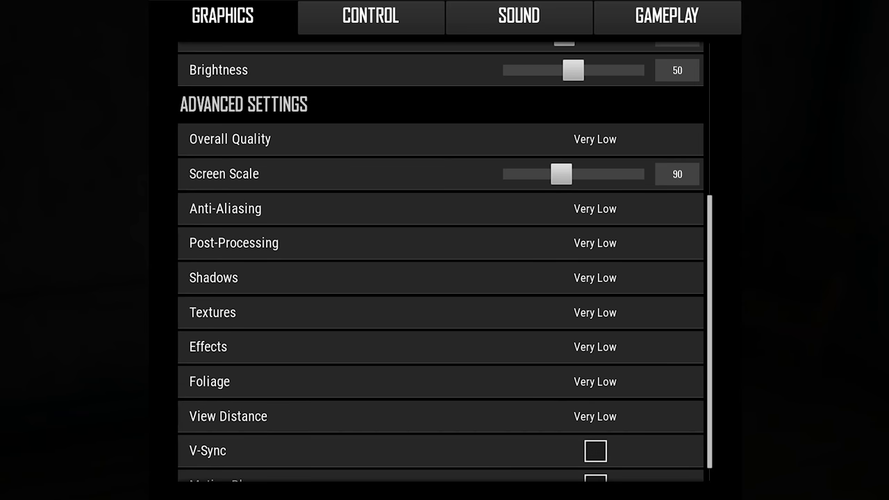